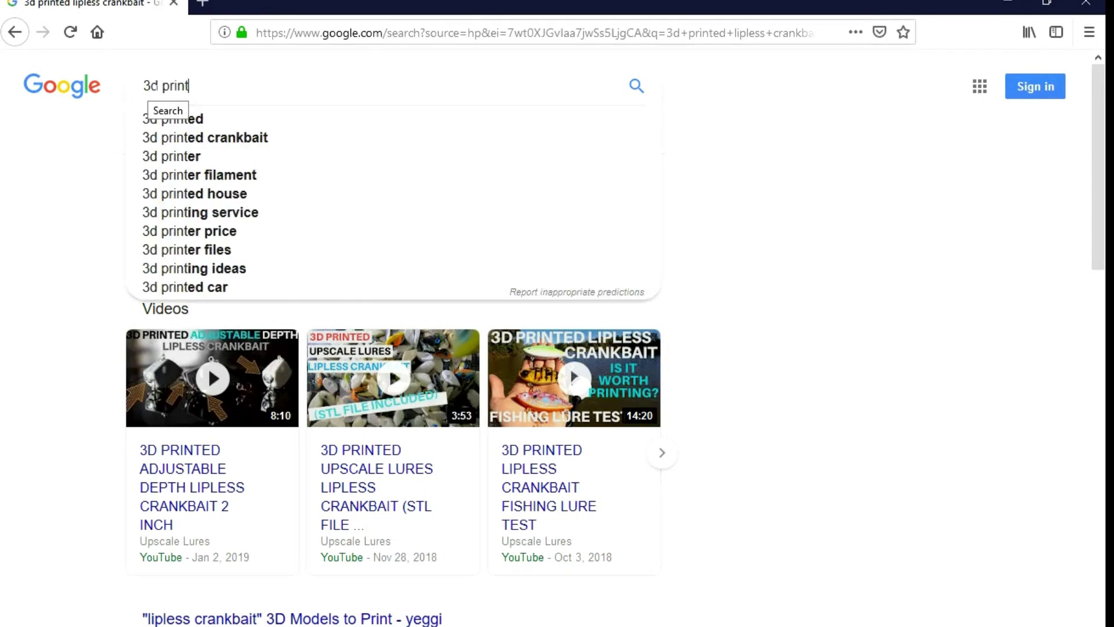
- Type the query '3d print rocks!' into the Google search box
{"action": "type", "text": "!!"}
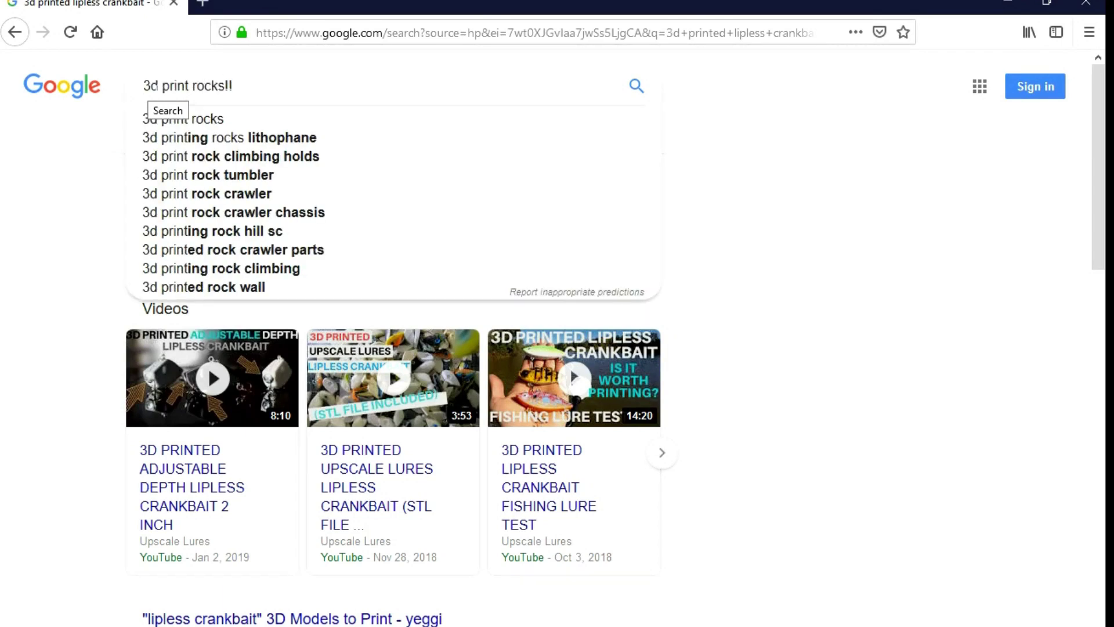
{"action": "type", "text": "!!!!!!!!!!!!!!!!!!!!!!!!!!!!!!!!!!!!!!!!!!!!!!!!"}
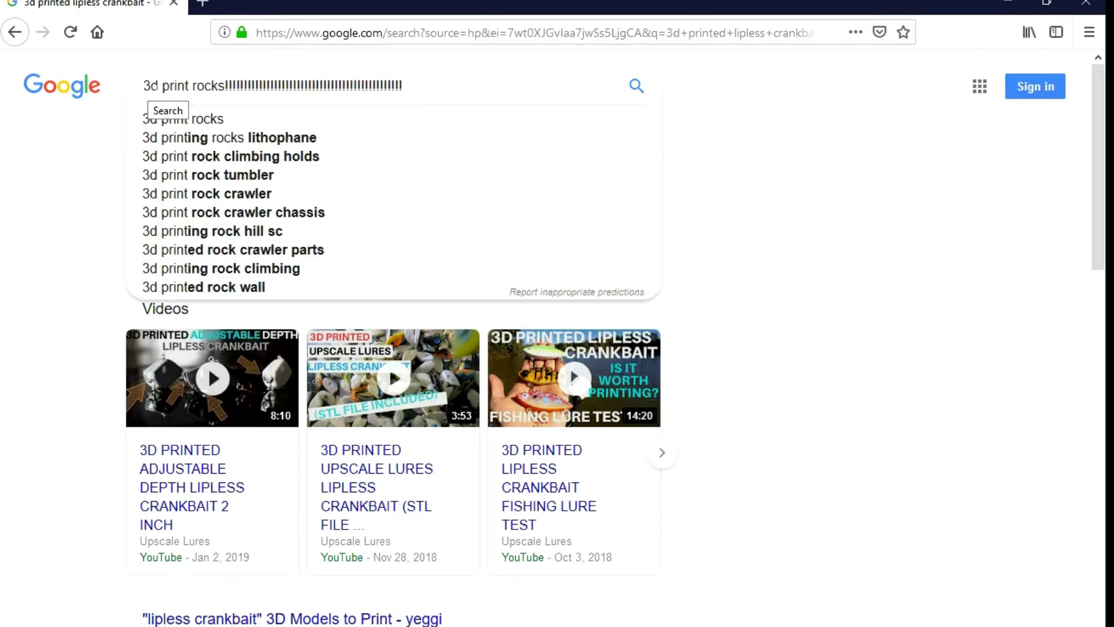
- Trim the extra exclamation marks and run the '3d print rocks!' search
{"action": "key", "text": "BackSpace"}
{"action": "key", "text": "BackSpace"}
{"action": "key", "text": "BackSpace"}
{"action": "key", "text": "BackSpace"}
{"action": "key", "text": "BackSpace"}
{"action": "key", "text": "BackSpace"}
{"action": "key", "text": "BackSpace"}
{"action": "key", "text": "BackSpace"}
{"action": "key", "text": "BackSpace"}
{"action": "key", "text": "BackSpace"}
{"action": "key", "text": "BackSpace"}
{"action": "key", "text": "BackSpace"}
{"action": "key", "text": "BackSpace"}
{"action": "key", "text": "BackSpace"}
{"action": "key", "text": "BackSpace"}
{"action": "key", "text": "BackSpace"}
{"action": "key", "text": "BackSpace"}
{"action": "key", "text": "BackSpace"}
{"action": "key", "text": "BackSpace"}
{"action": "key", "text": "BackSpace"}
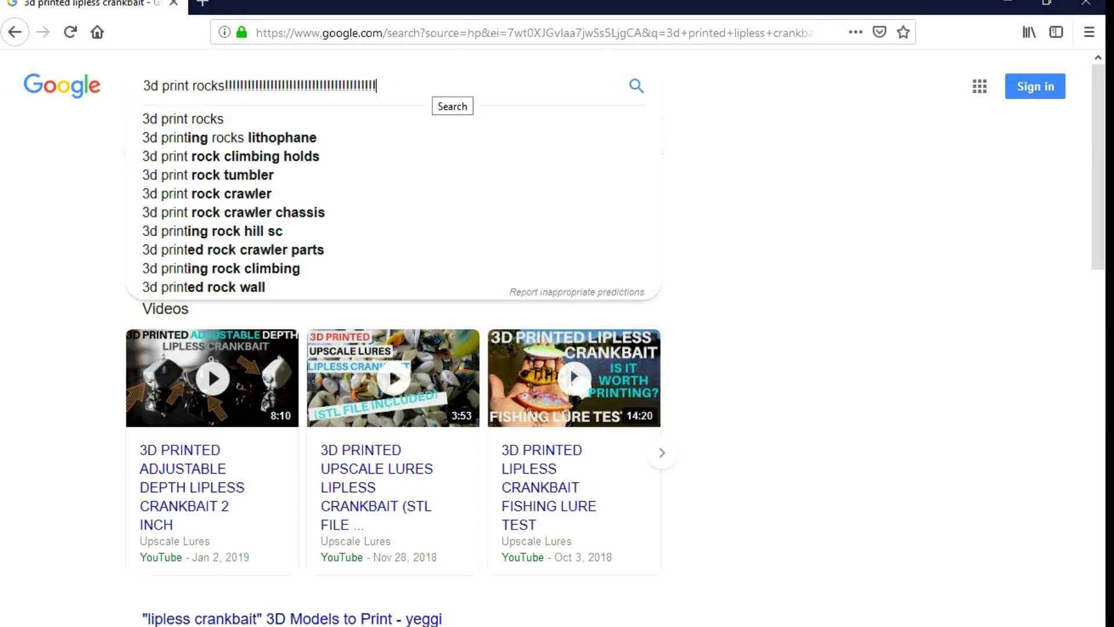
{"action": "key", "text": "BackSpace"}
{"action": "key", "text": "BackSpace"}
{"action": "key", "text": "BackSpace"}
{"action": "key", "text": "BackSpace"}
{"action": "key", "text": "BackSpace"}
{"action": "key", "text": "BackSpace"}
{"action": "key", "text": "BackSpace"}
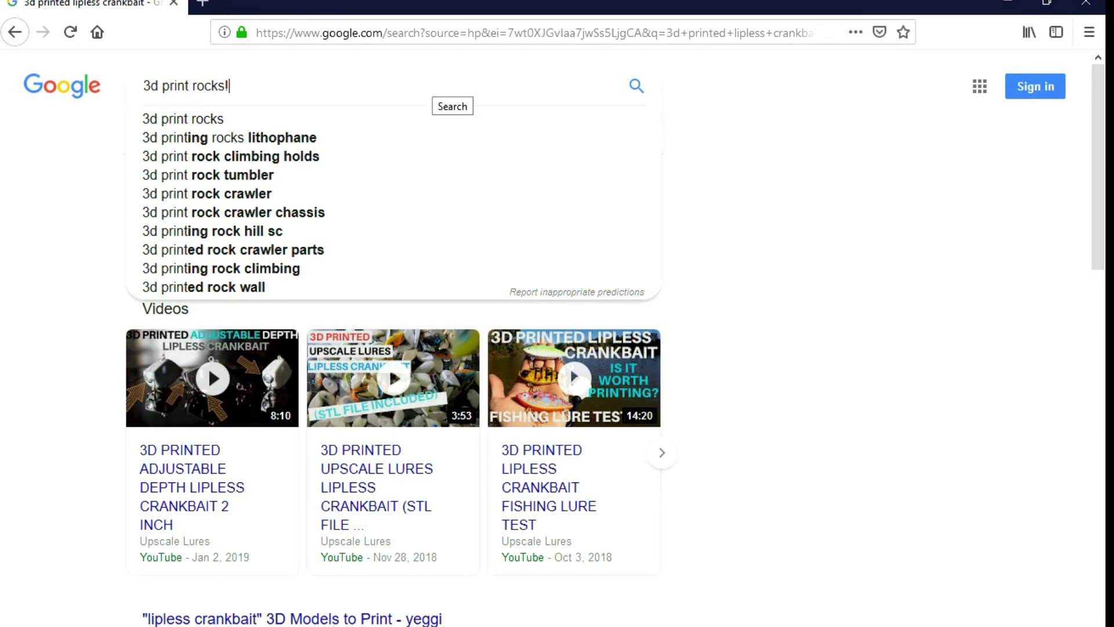
{"action": "key", "text": "Return"}
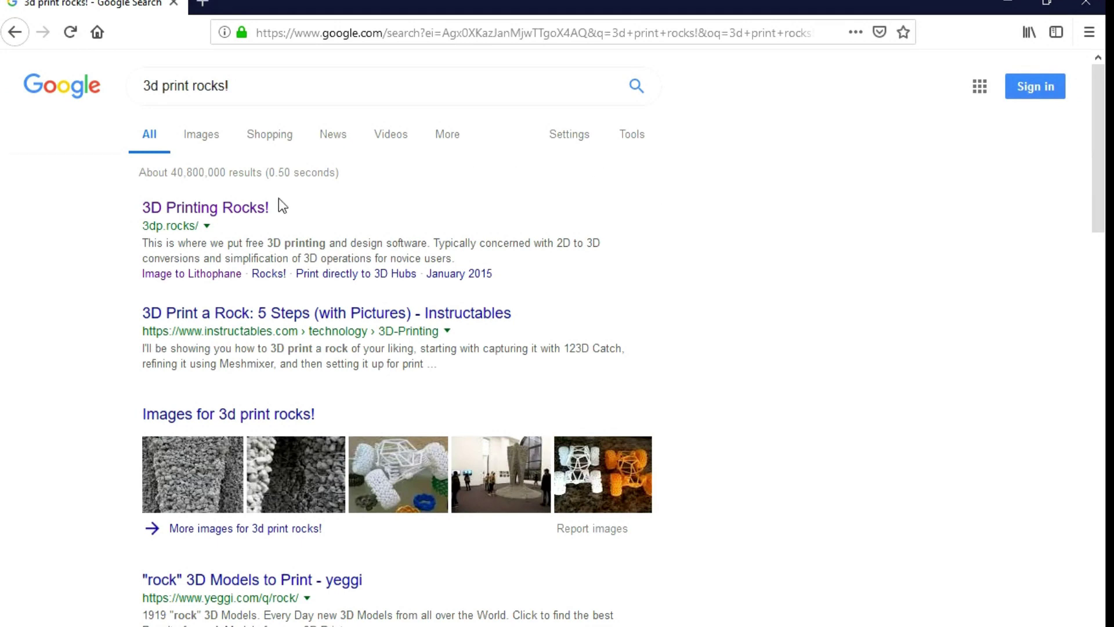
- Open the 3D Printing Rocks! site's Tools and launch the Image to Lithophane Converter
{"action": "left_click", "coordinate": [243, 210]}
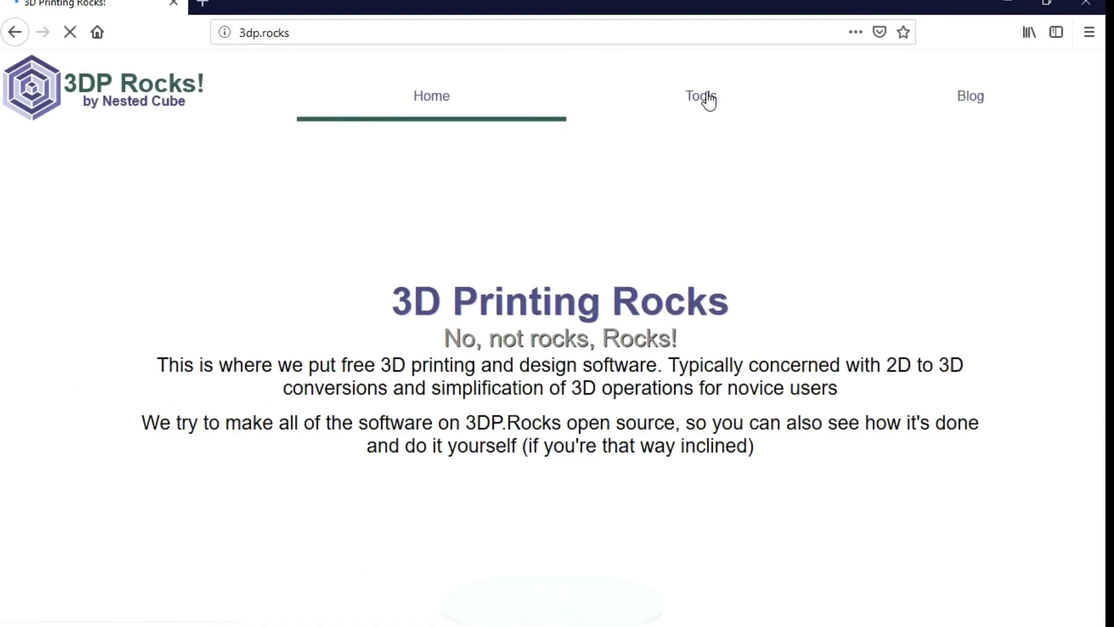
{"action": "left_click", "coordinate": [708, 100]}
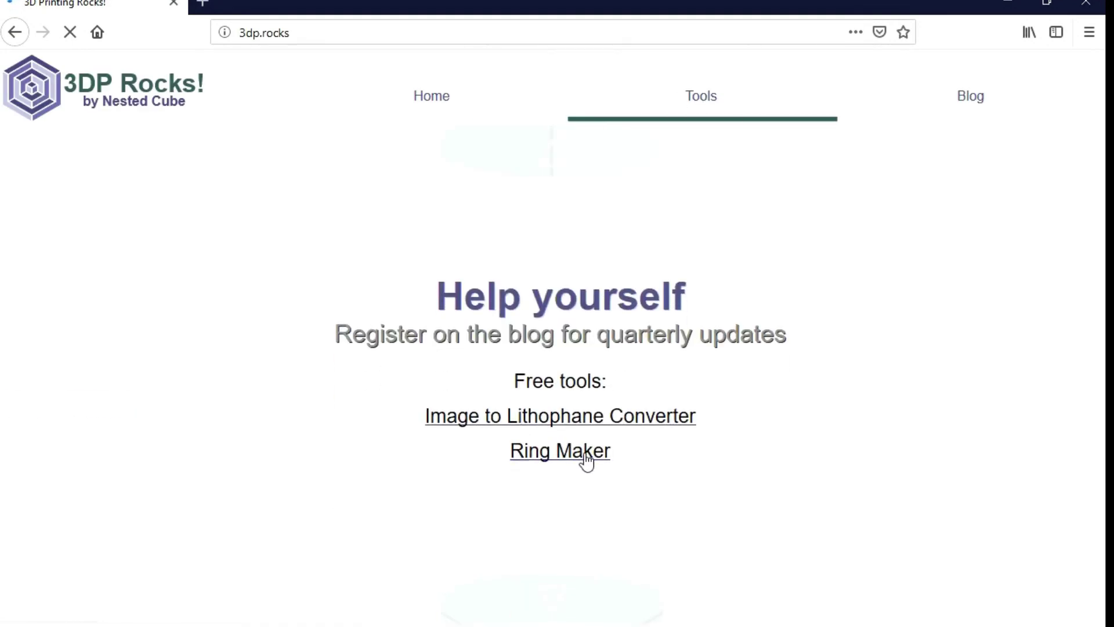
{"action": "left_click", "coordinate": [565, 415]}
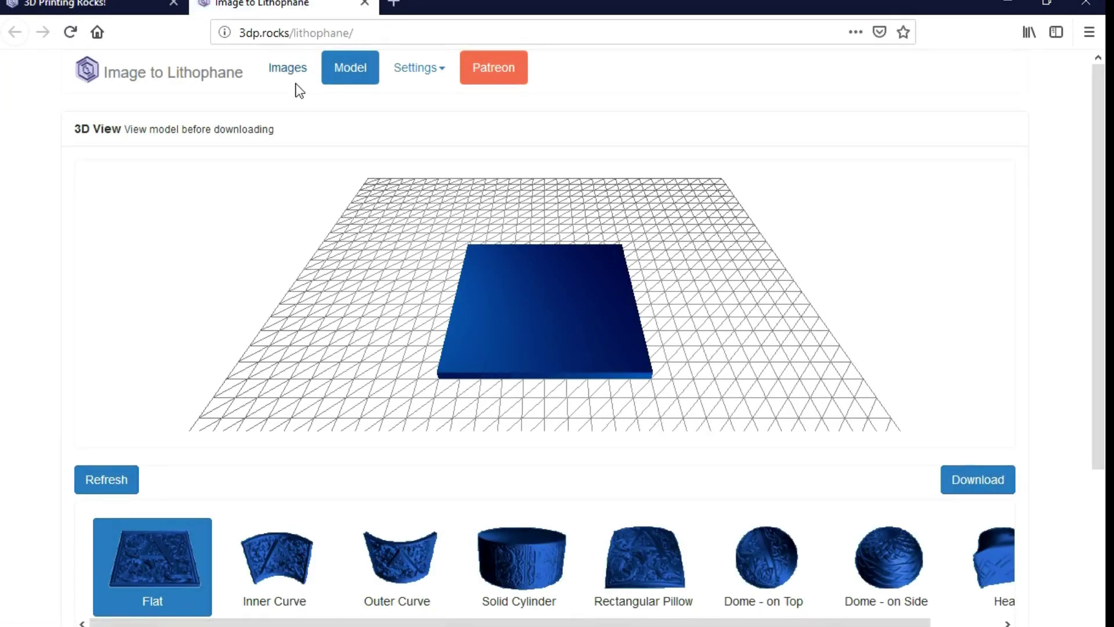
- Load the fishing photo as the source image and inspect the curved lithophane preview
{"action": "left_click", "coordinate": [288, 67]}
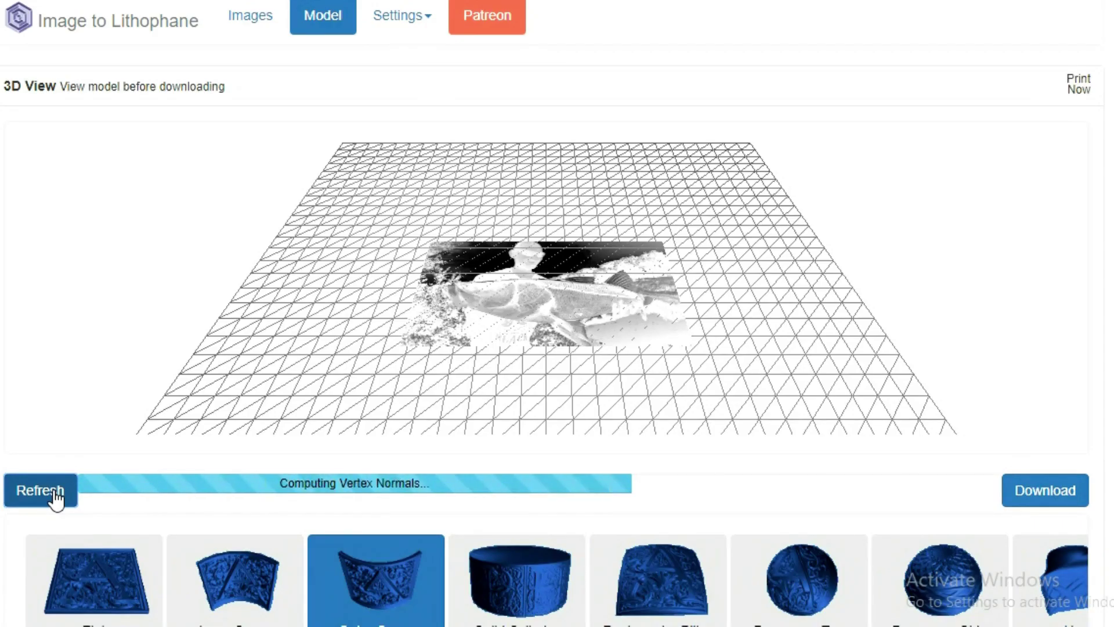
{"action": "left_click_drag", "start_coordinate": [717, 265], "coordinate": [595, 200]}
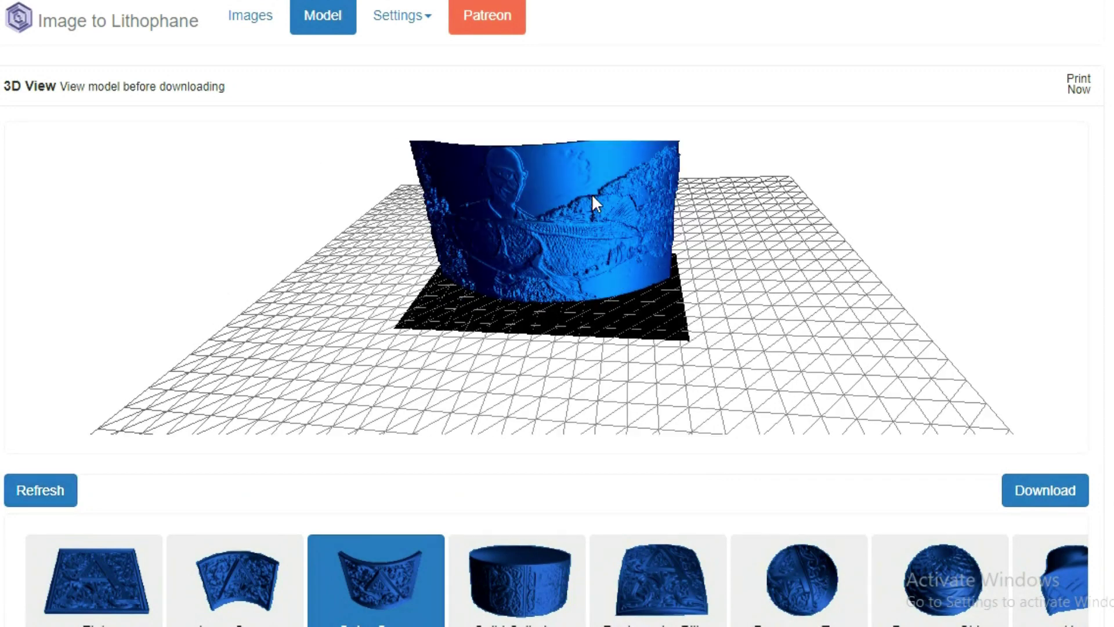
{"action": "left_click", "coordinate": [429, 22]}
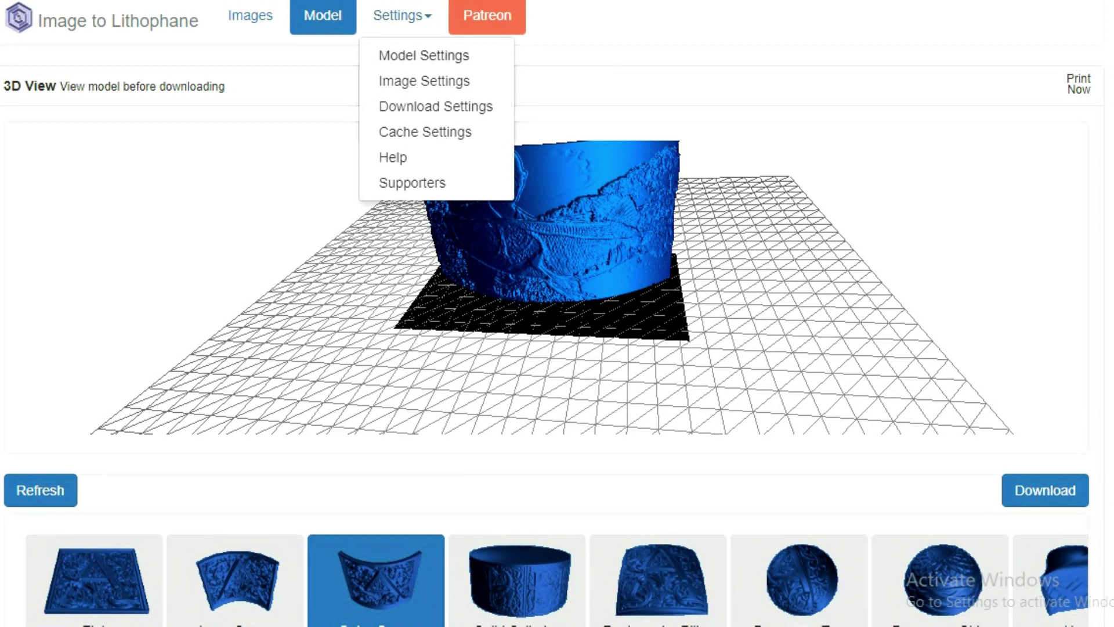
- In Model Settings, change Maximum Size to 127 mm and Border to 4 mm
{"action": "left_click", "coordinate": [413, 56]}
{"action": "left_click", "coordinate": [907, 154]}
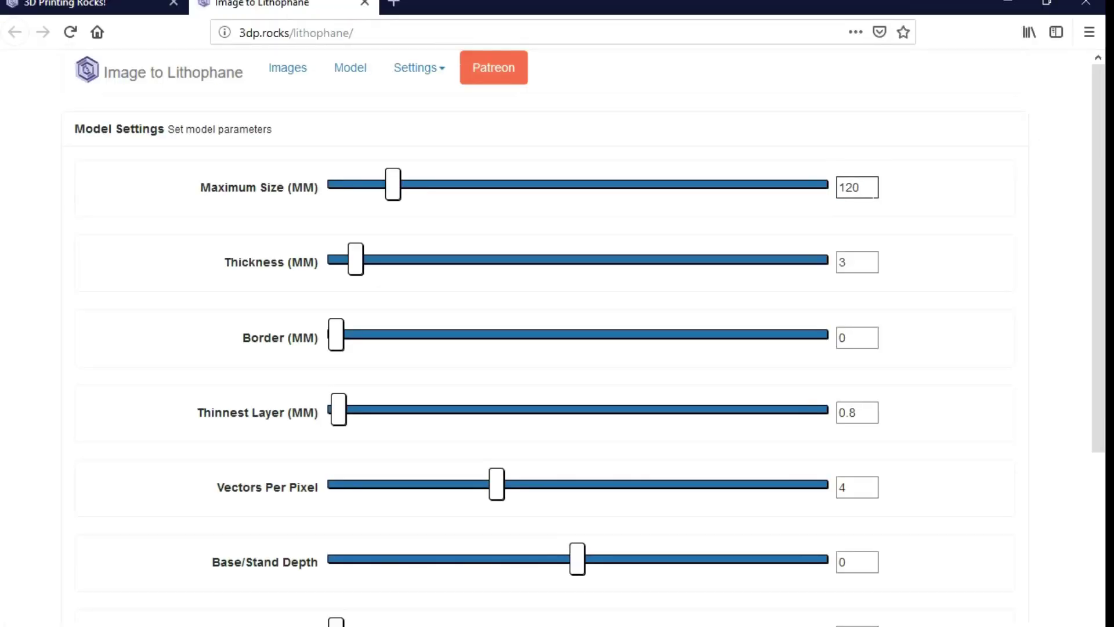
{"action": "key", "text": "BackSpace"}
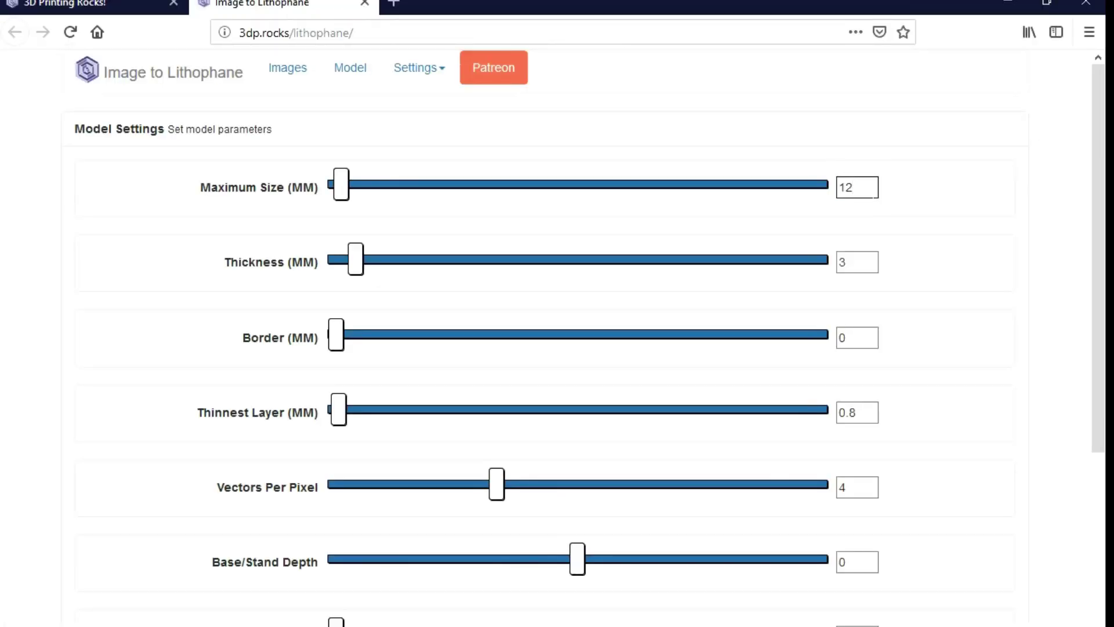
{"action": "type", "text": "7"}
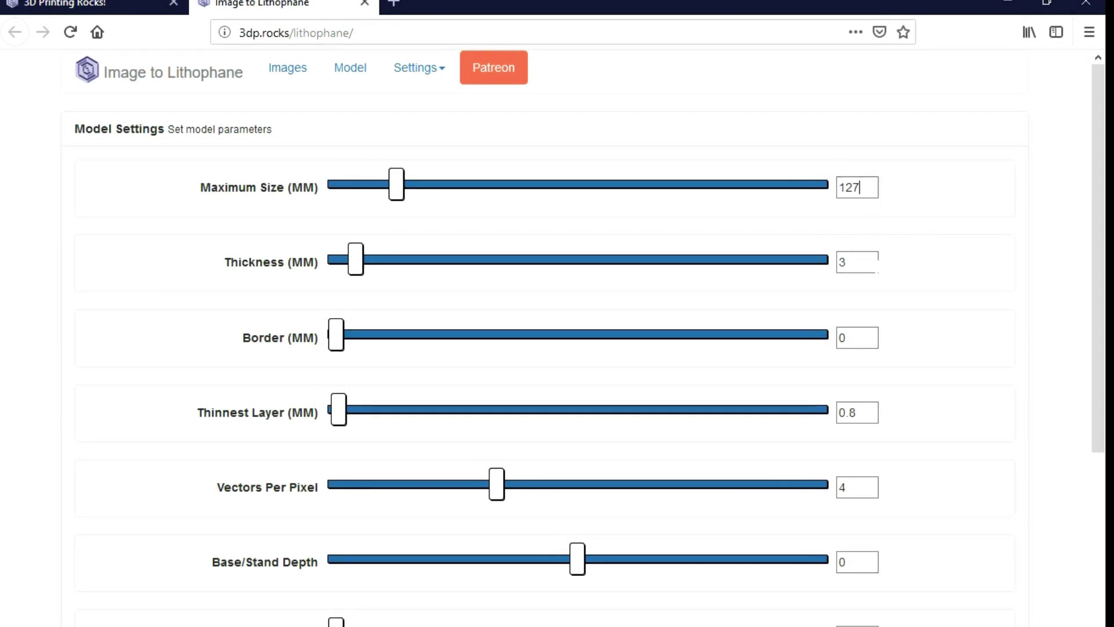
{"action": "left_click", "coordinate": [873, 334]}
{"action": "key", "text": "BackSpace"}
{"action": "type", "text": "4"}
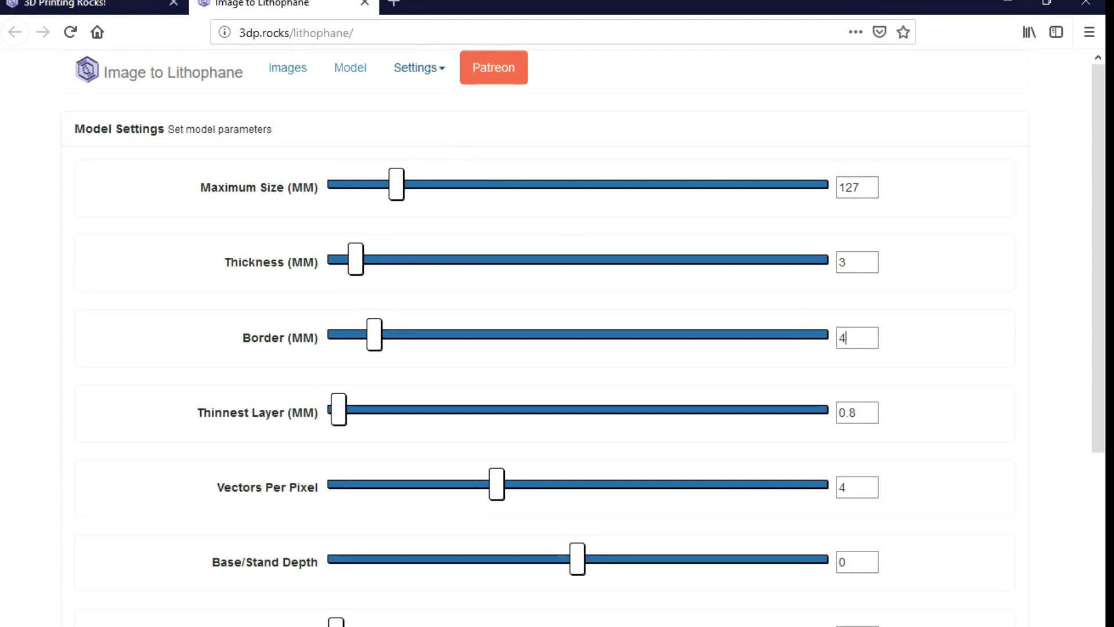
{"action": "left_click", "coordinate": [416, 68]}
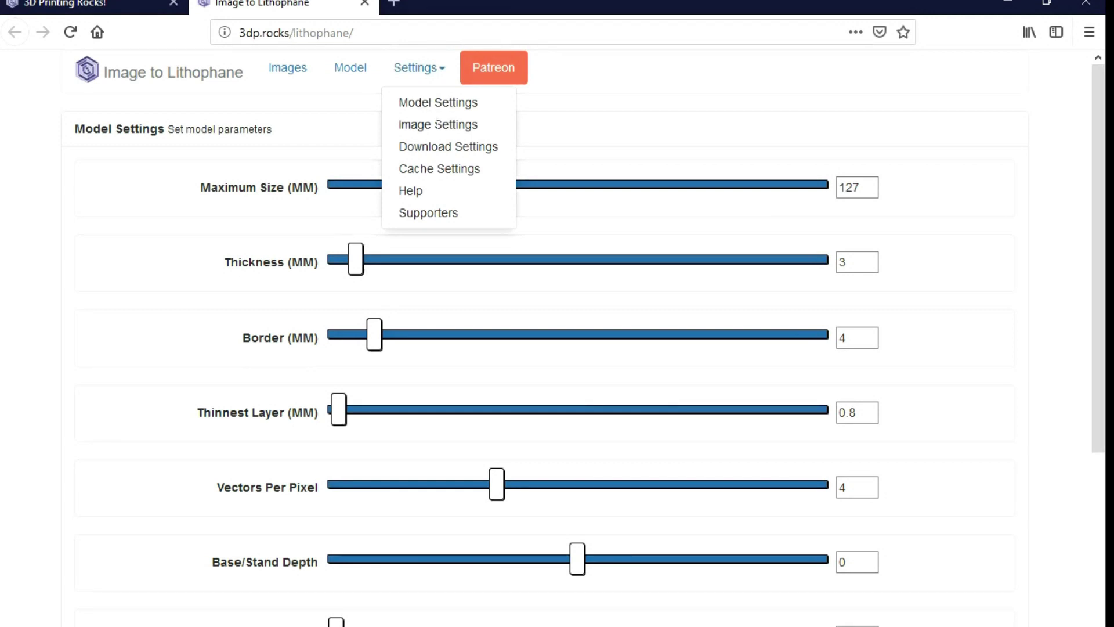
- Switch the lithophane to a Positive Image and choose the Outer Curve shape
{"action": "left_click", "coordinate": [437, 124]}
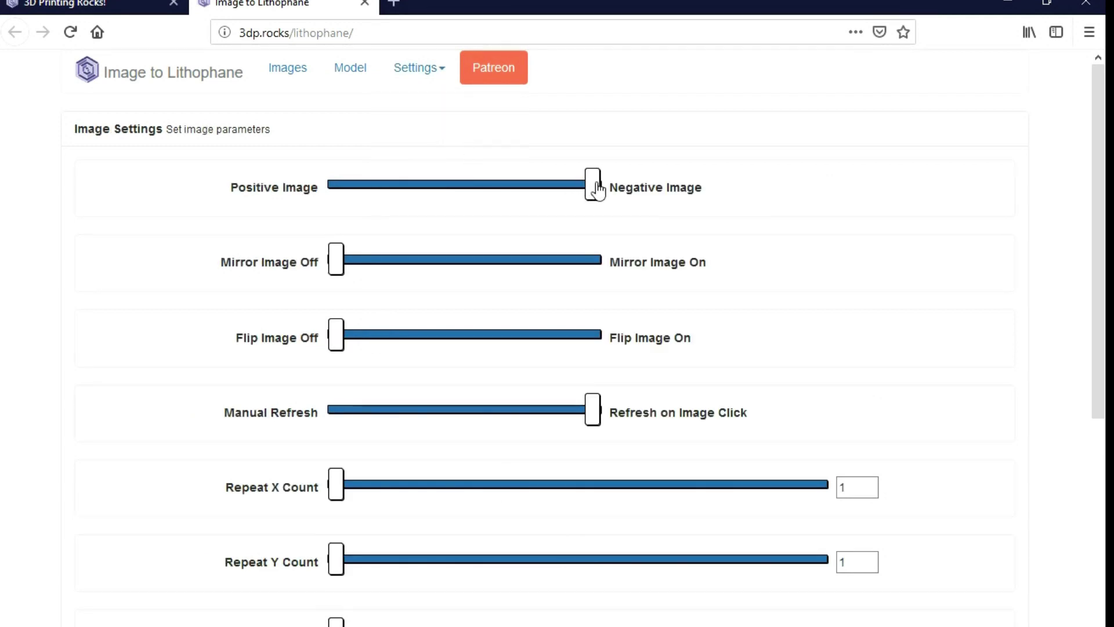
{"action": "left_click_drag", "start_coordinate": [597, 184], "coordinate": [413, 195]}
{"action": "left_click", "coordinate": [366, 68]}
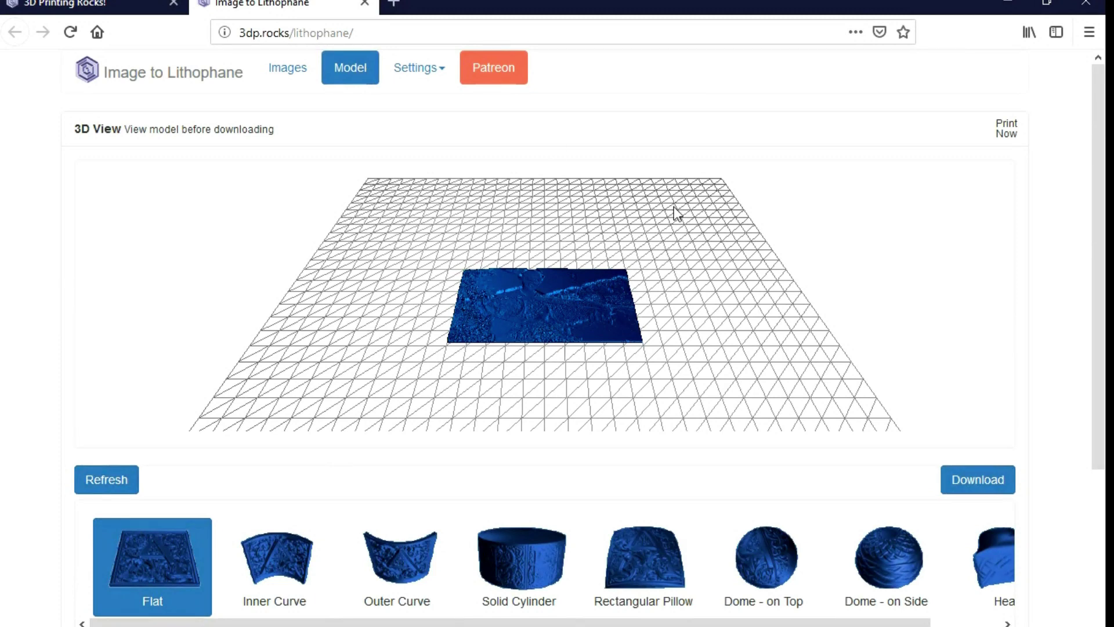
{"action": "left_click", "coordinate": [397, 557]}
- Refresh the Outer Curve model and download the lithophane file
{"action": "left_click", "coordinate": [119, 479]}
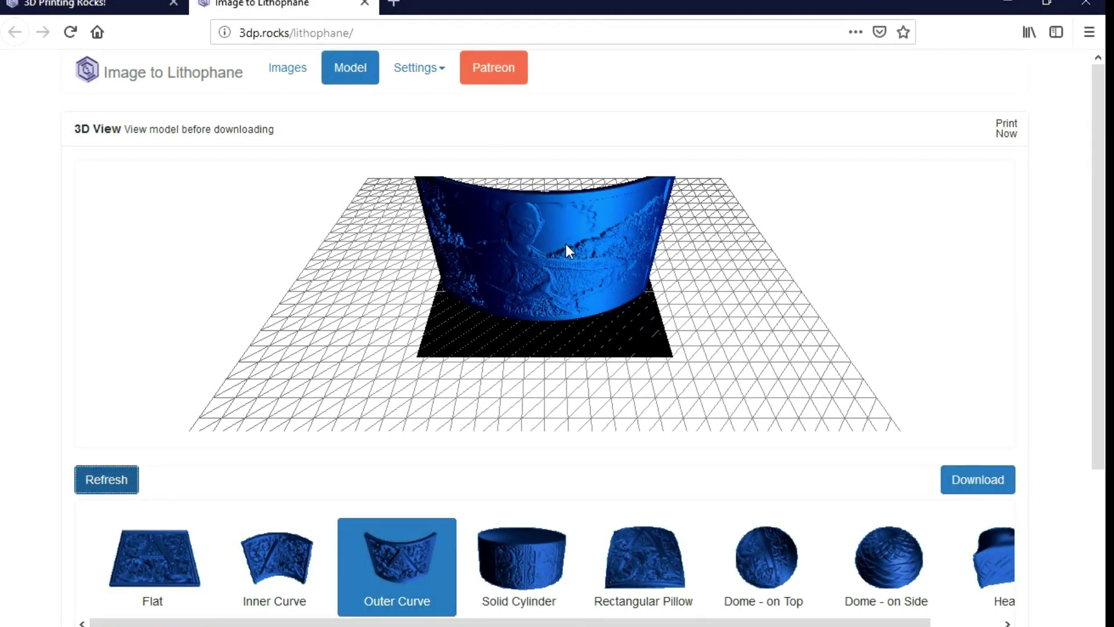
{"action": "left_click_drag", "start_coordinate": [582, 253], "coordinate": [604, 276]}
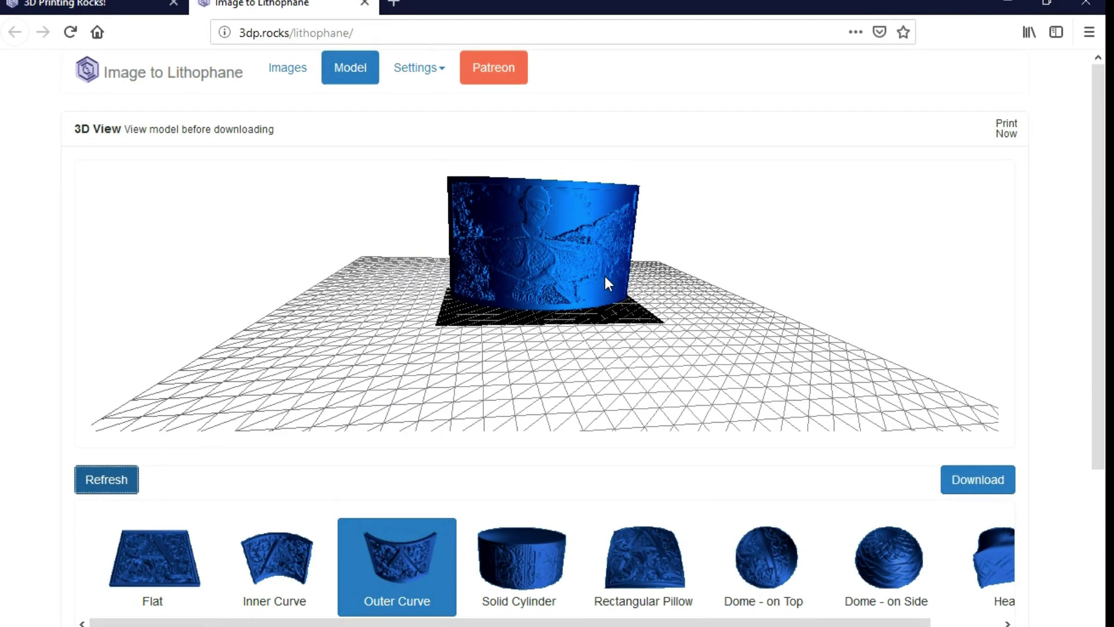
{"action": "left_click", "coordinate": [979, 486]}
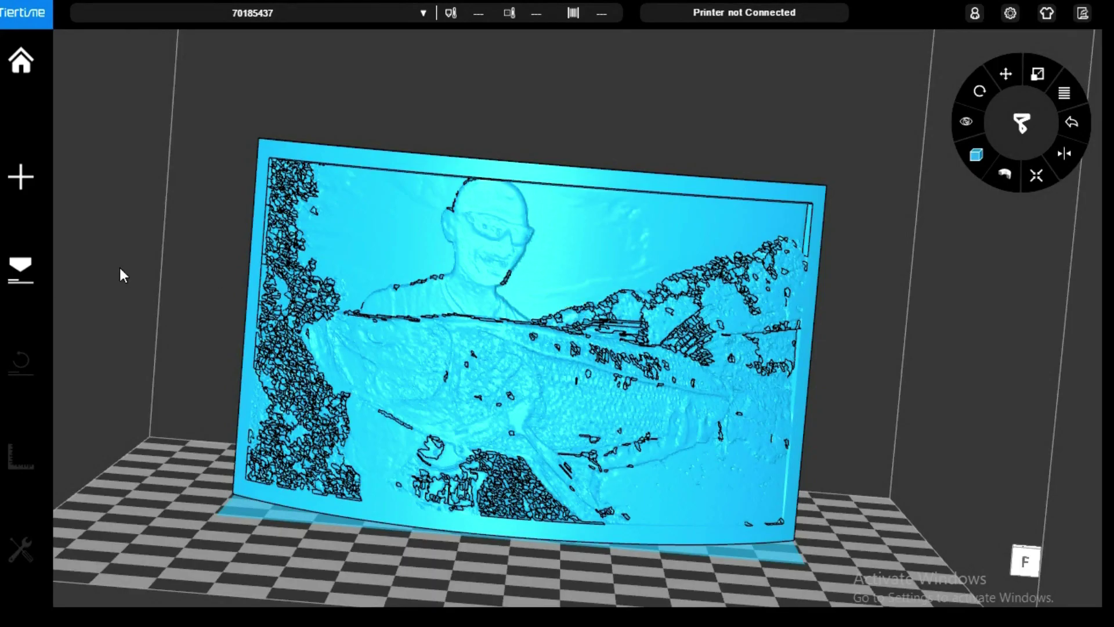
- Enable Unsolid Model with No Support, then slice and preview the lithophane
{"action": "left_click", "coordinate": [26, 277]}
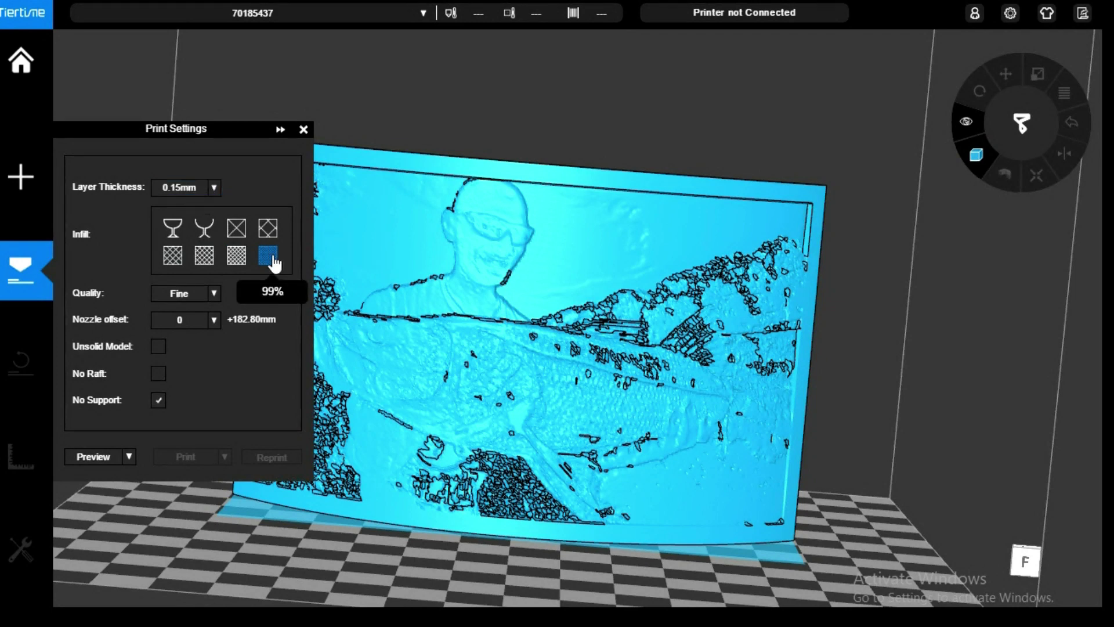
{"action": "left_click", "coordinate": [166, 347]}
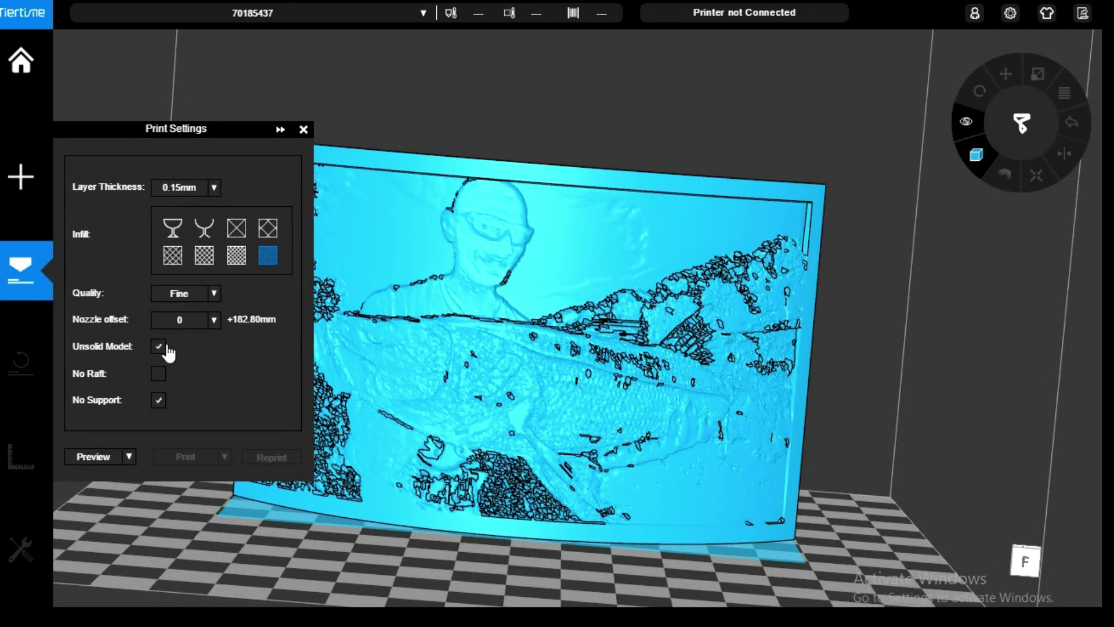
{"action": "left_click", "coordinate": [160, 400]}
{"action": "left_click", "coordinate": [91, 456]}
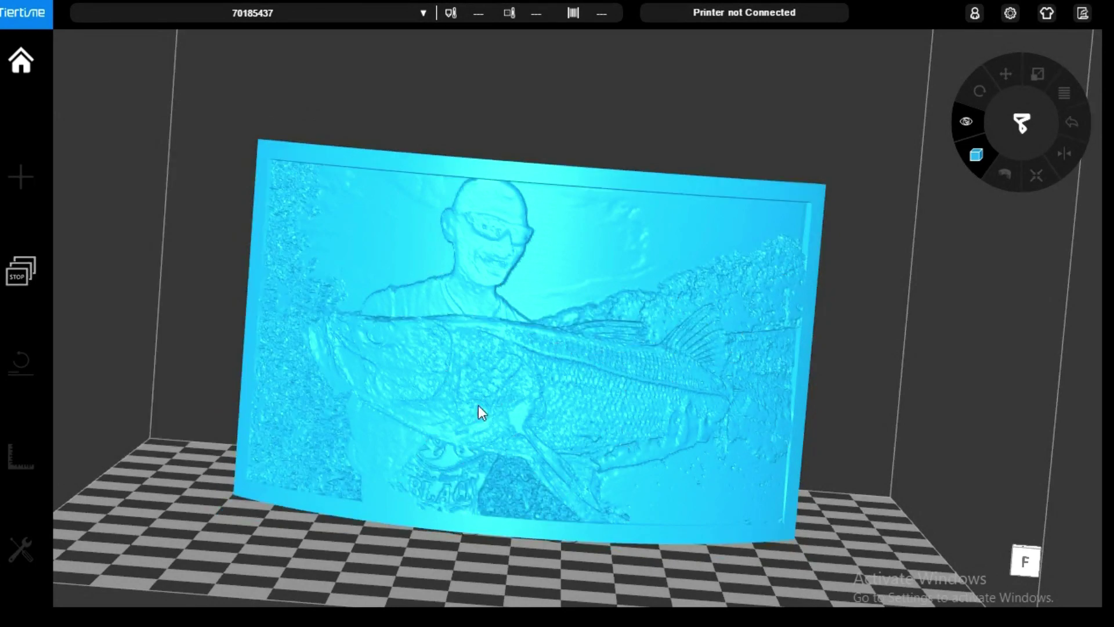
{"action": "middle_click_drag", "start_coordinate": [490, 413], "coordinate": [579, 283]}
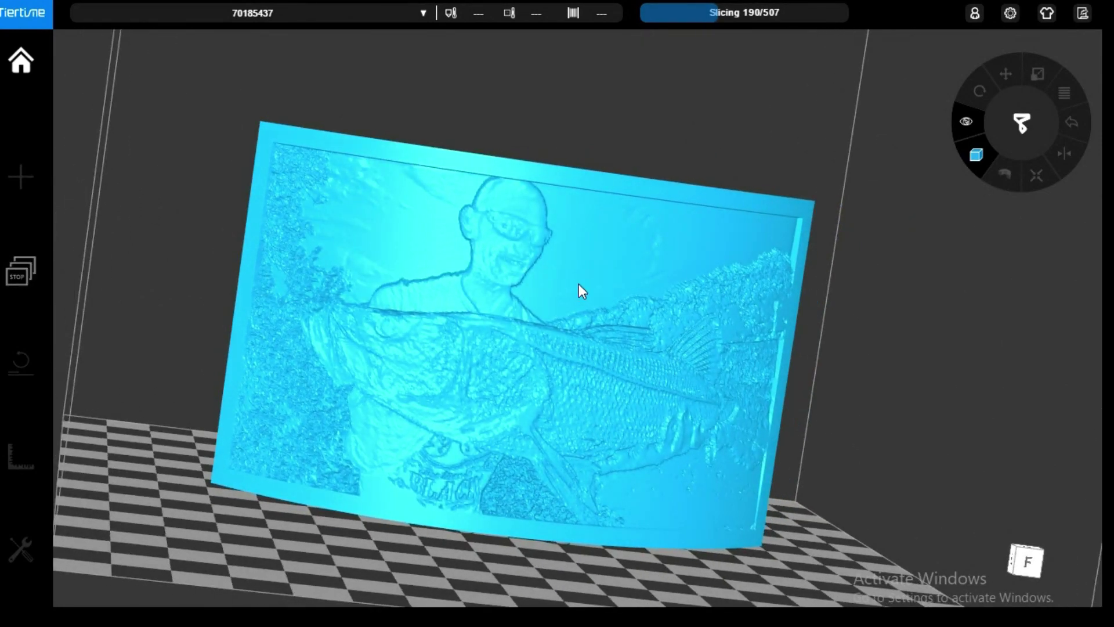